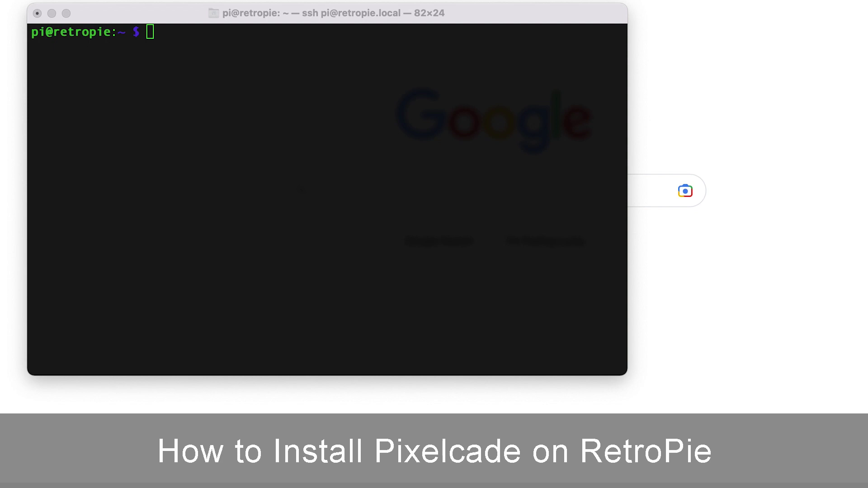
Step: Enter sudo raspi-config at the pi@retropie shell prompt
click(324, 80)
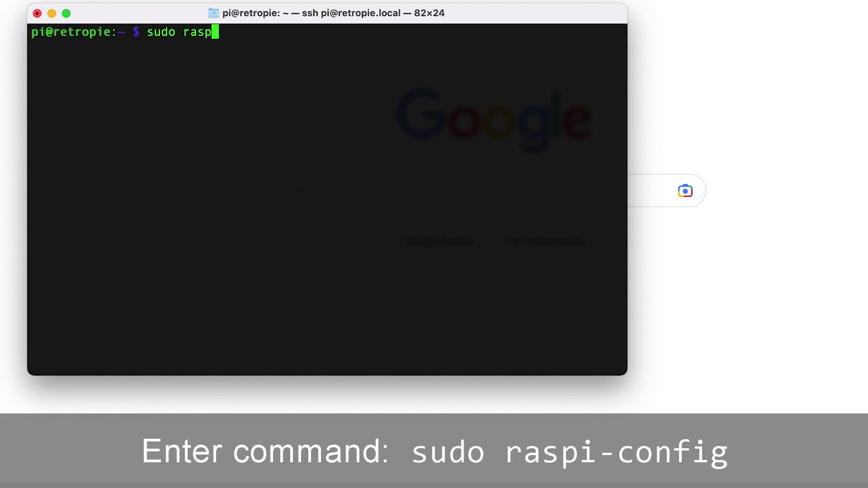
text(nfig)
Step: Launch raspi-config and back out of the wireless LAN country prompt to the main menu
key(Return)
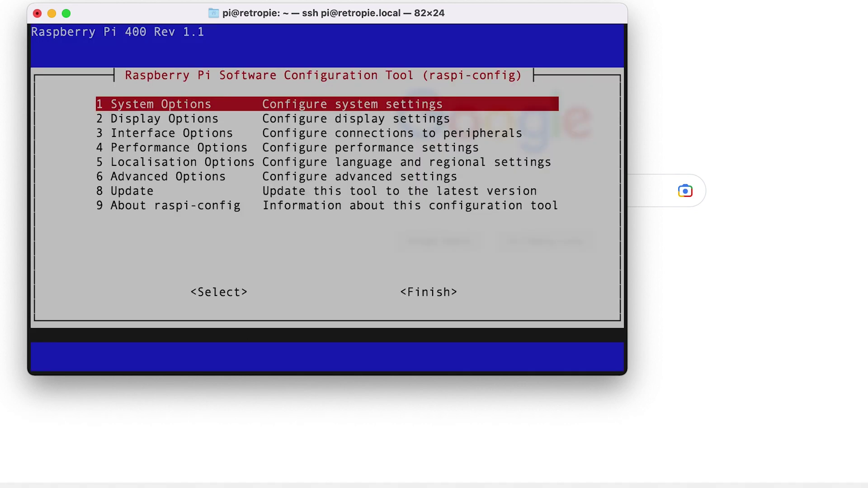
key(Return)
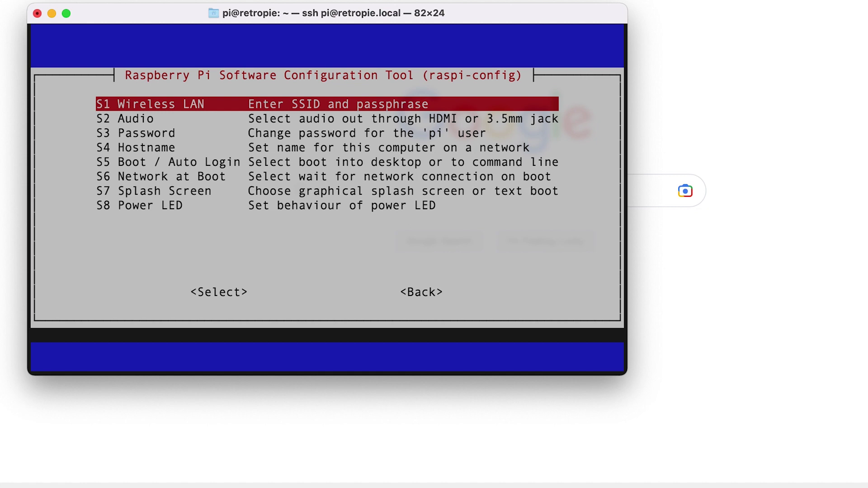
key(Return)
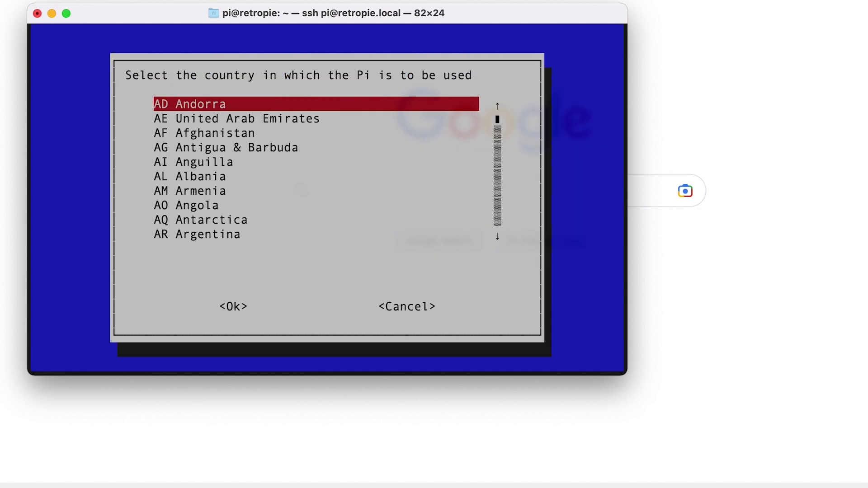
key(Down)
key(Down)
key(Down)
key(Tab)
key(Tab)
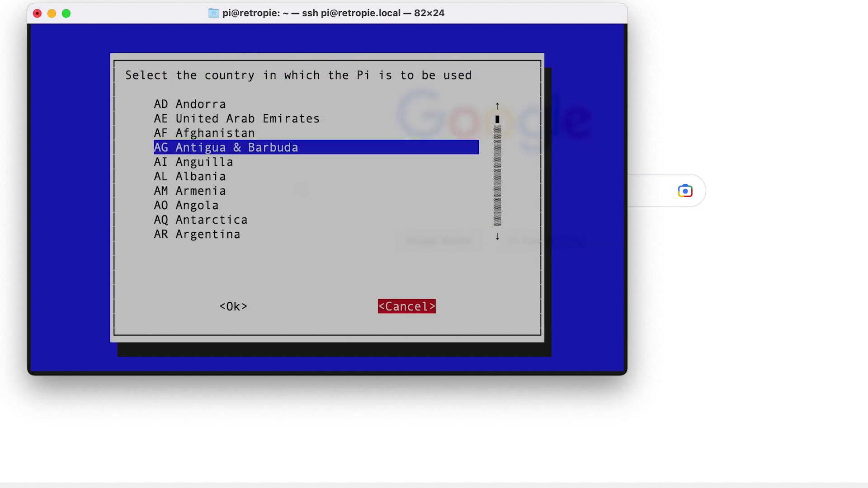
key(Return)
key(Tab)
key(Tab)
key(Return)
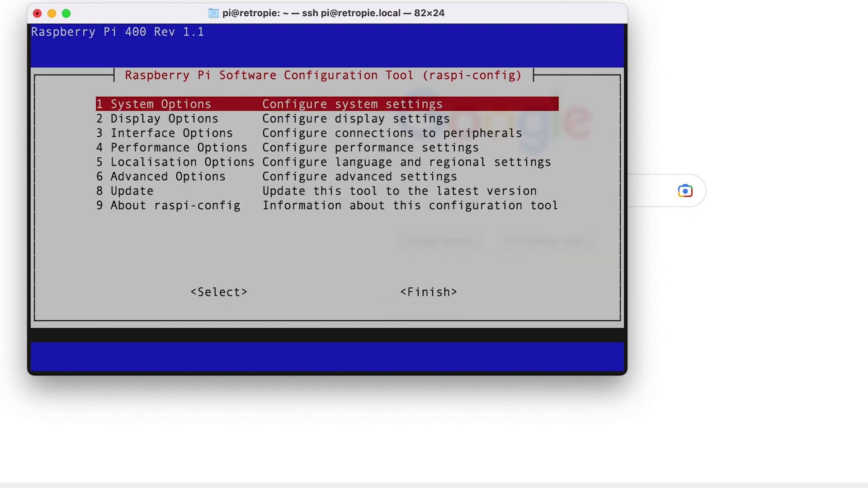
Step: Enable the SSH server under Interface Options > SSH and head toward Finish
key(Down)
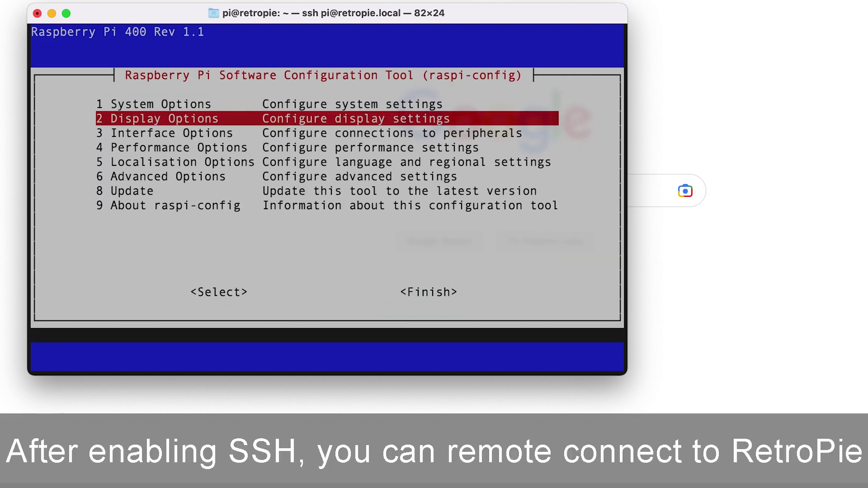
key(Down)
key(Return)
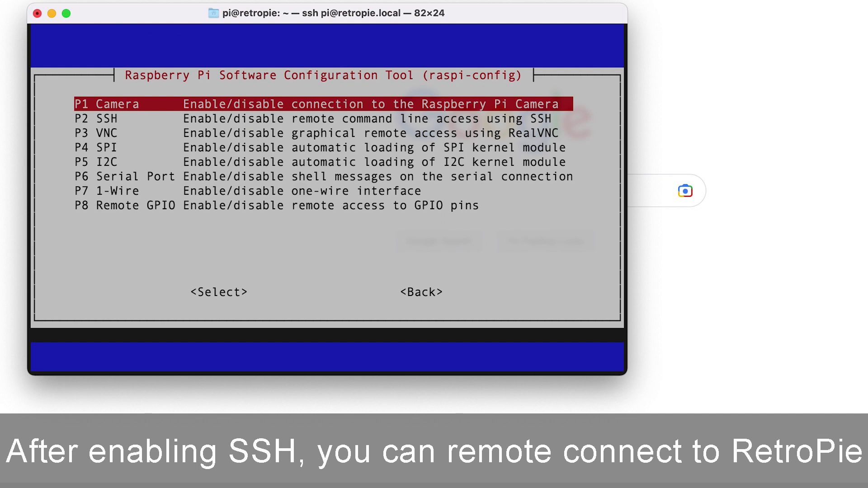
key(Down)
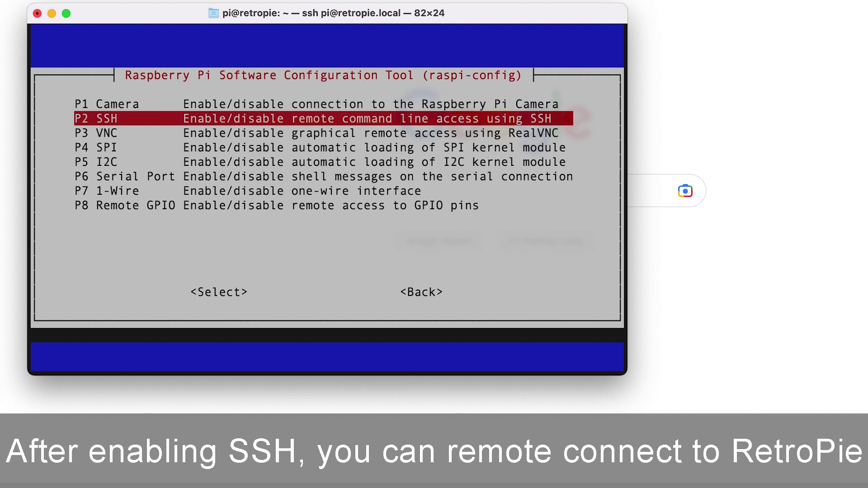
key(Return)
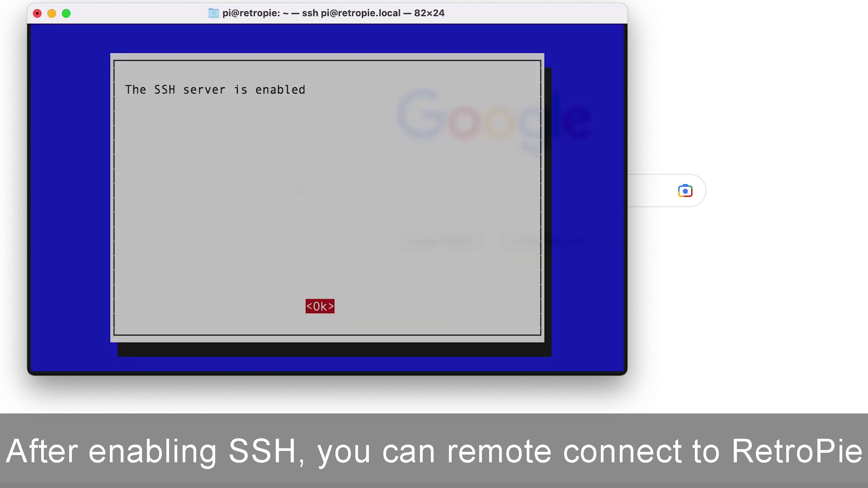
key(Return)
key(Down)
key(Down)
key(Down)
key(Down)
key(Down)
key(Down)
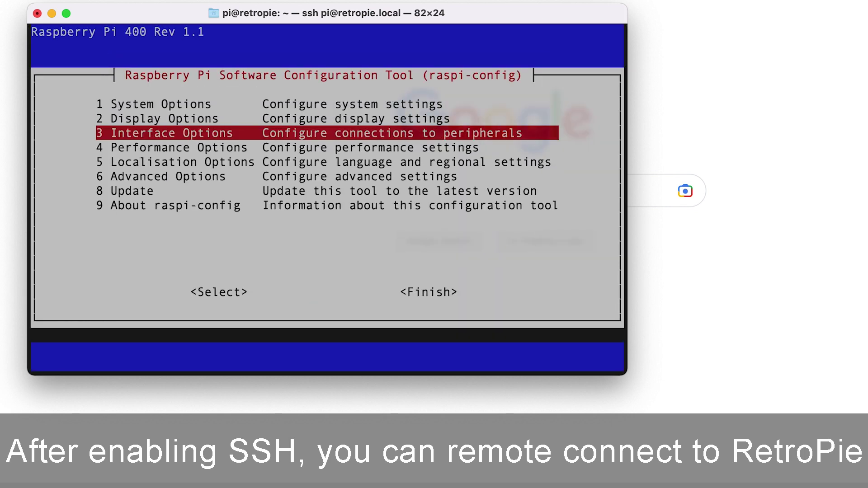
key(Tab)
key(Tab)
Step: Exit raspi-config, clear the screen, and log in to retropie.local as pi, accepting the host key
key(Return)
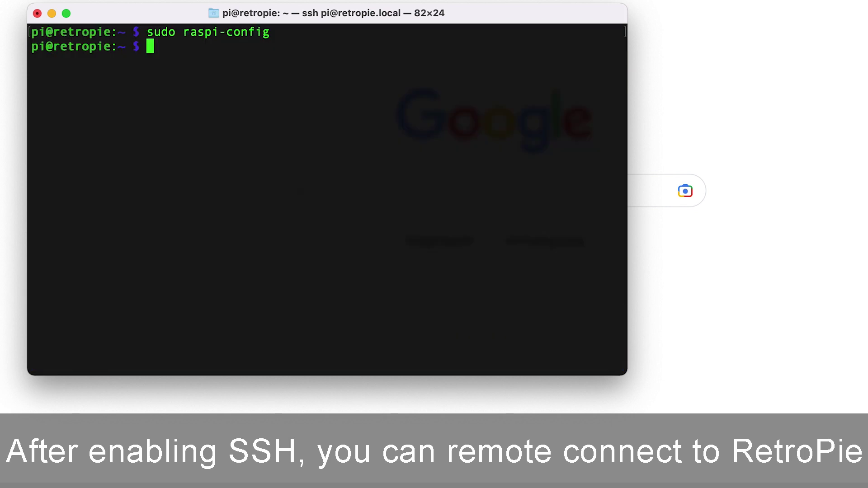
text(clear)
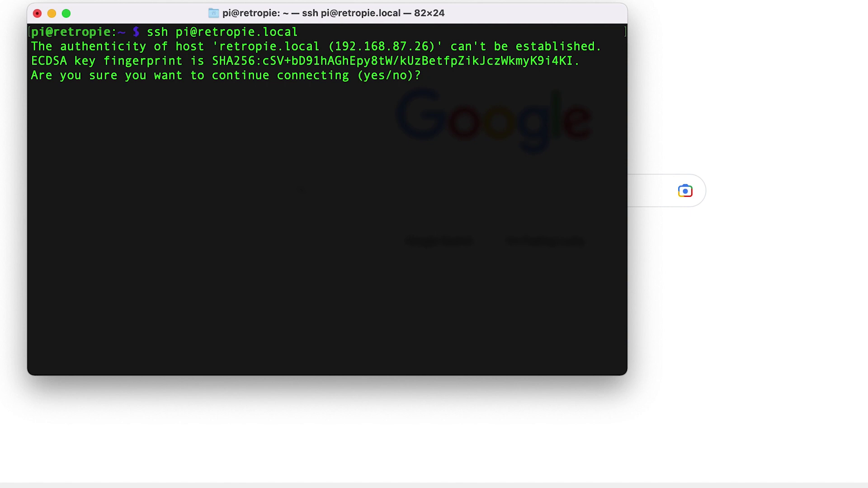
text(yes)
key(Return)
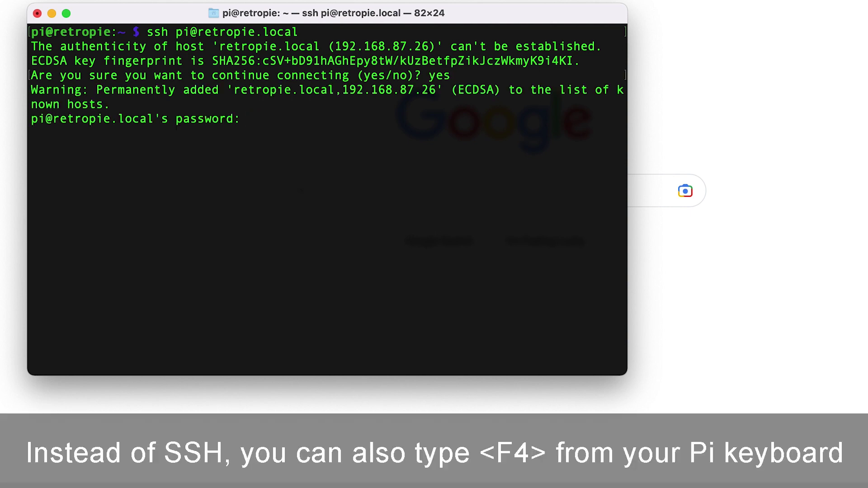
text(raspberry)
key(Return)
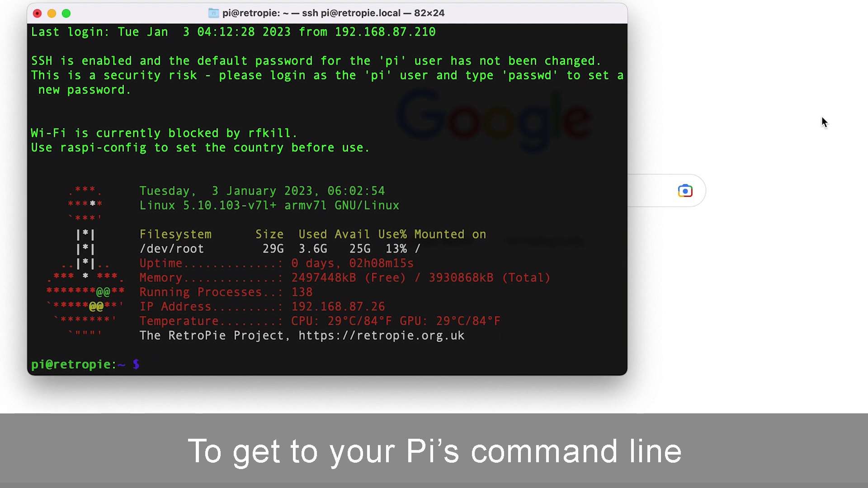
Step: Open pixelcade.org's RetroPie and Attract Mode install guide in Safari
click(791, 102)
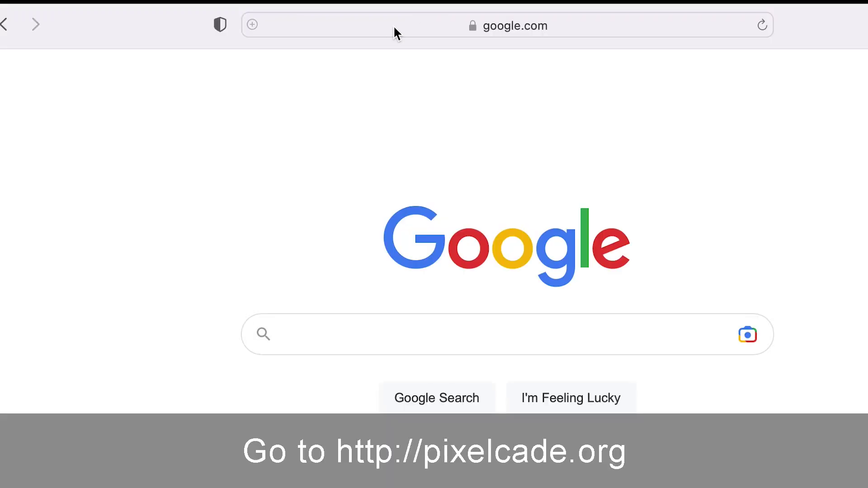
click(393, 25)
text(pixel)
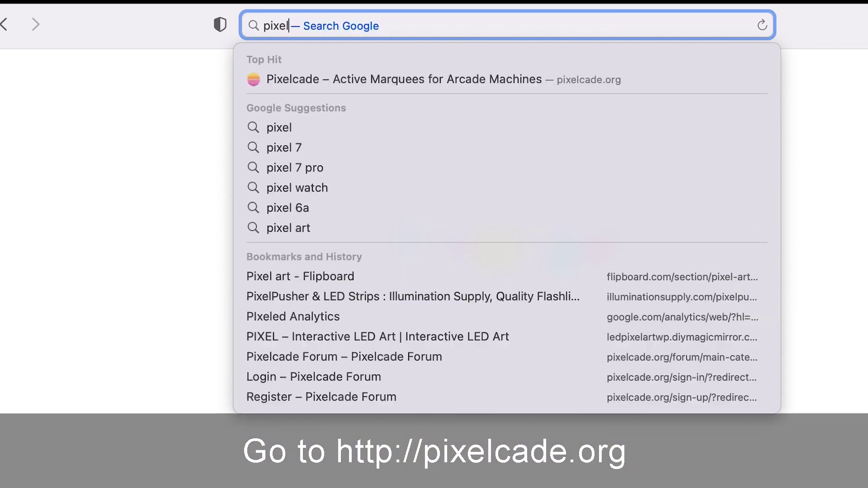
text(cade)
key(Return)
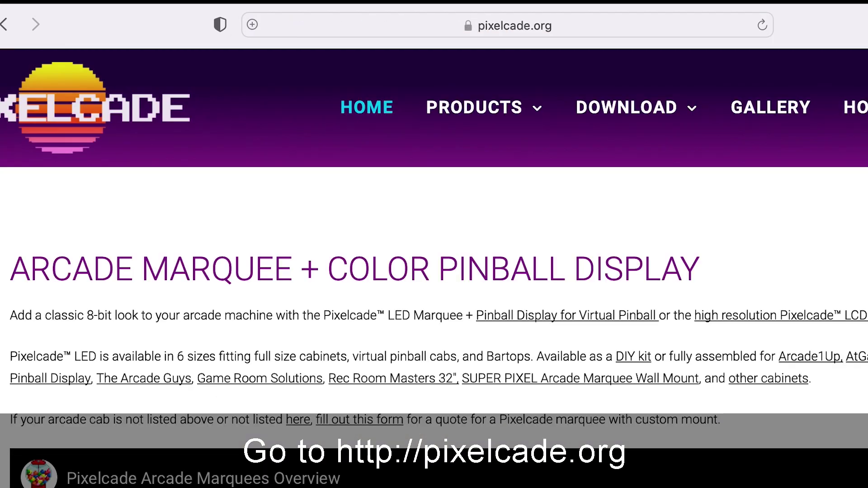
mouse_move(671, 119)
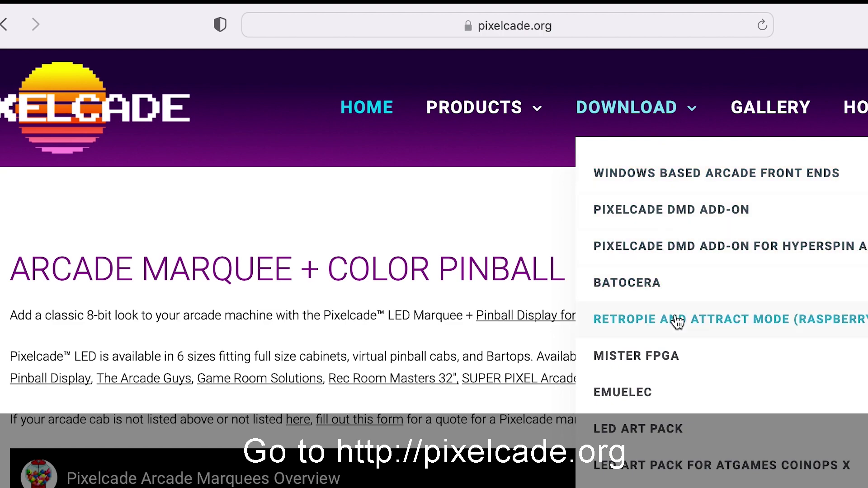
click(697, 318)
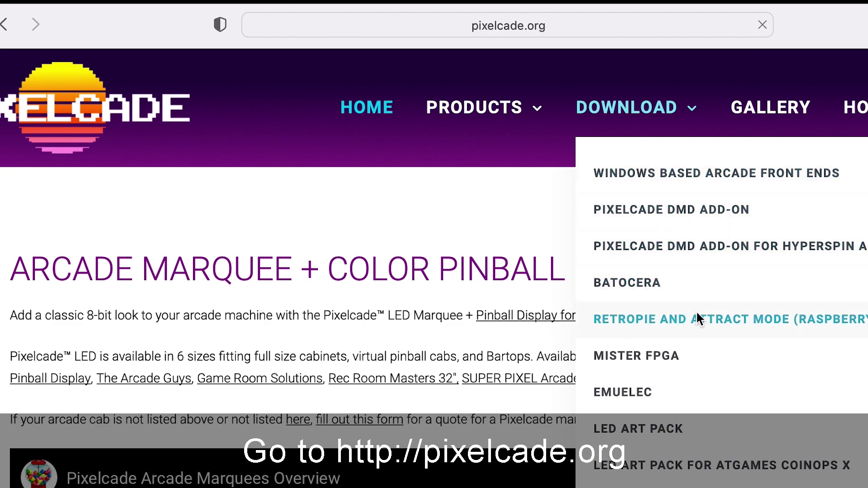
Step: Copy the Pixelcade LED curl install command from Step 4 and return to Terminal
scroll(460, 362, down, 12)
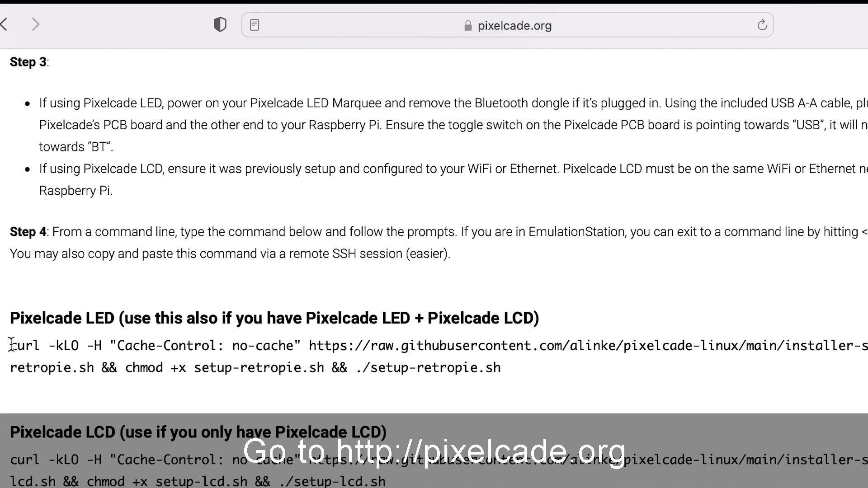
drag(10, 346, 543, 365)
key(super+c)
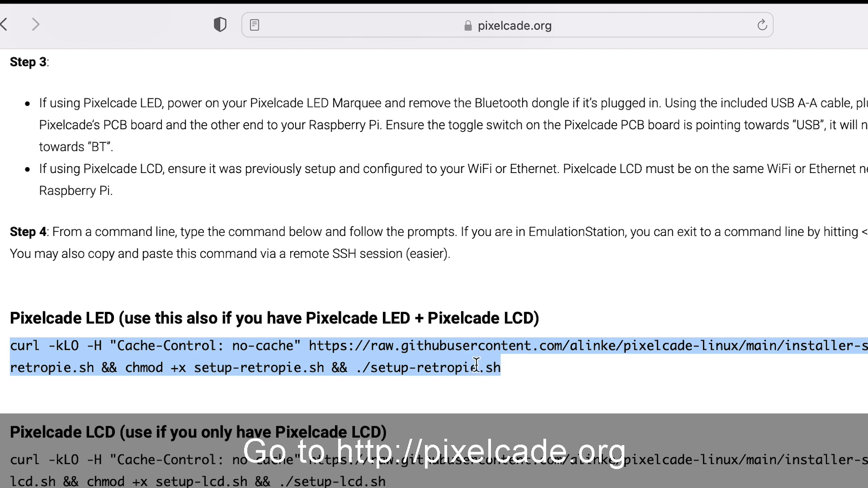
right_click(475, 361)
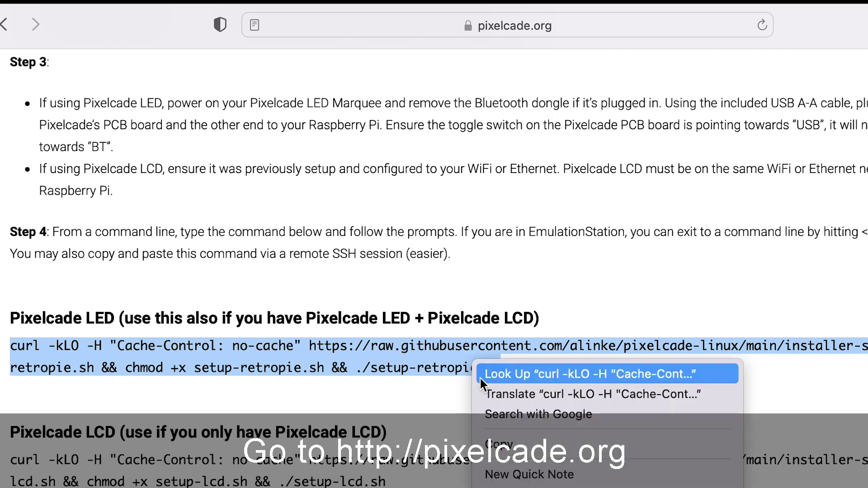
click(552, 445)
key(super+Tab)
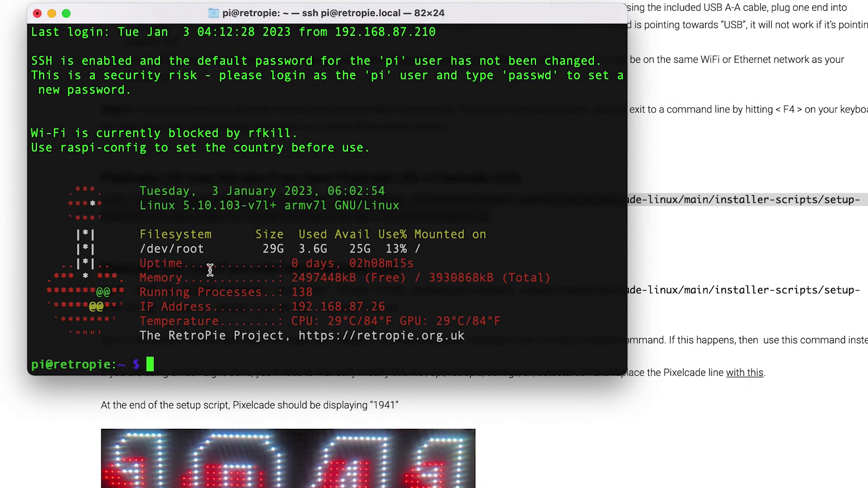
Step: Paste and run the Pixelcade LED curl installer, answering y to upgrade RetroPie and EmulationStation
key(super+v)
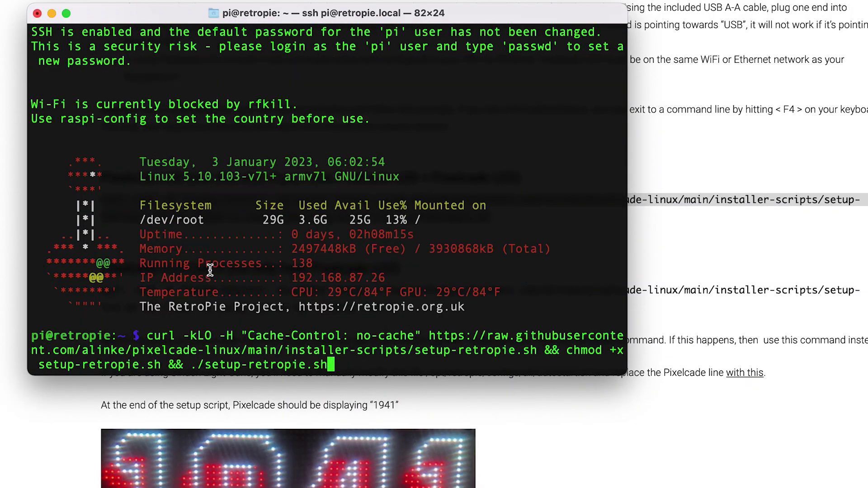
key(Return)
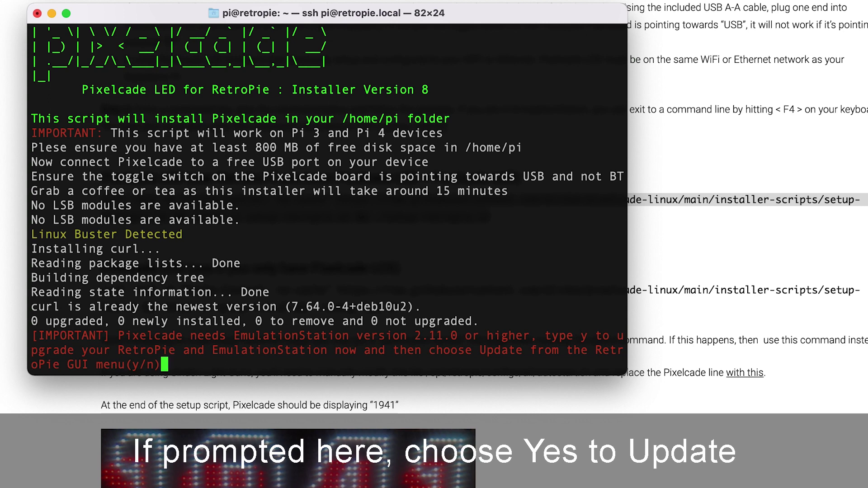
text(y)
key(Return)
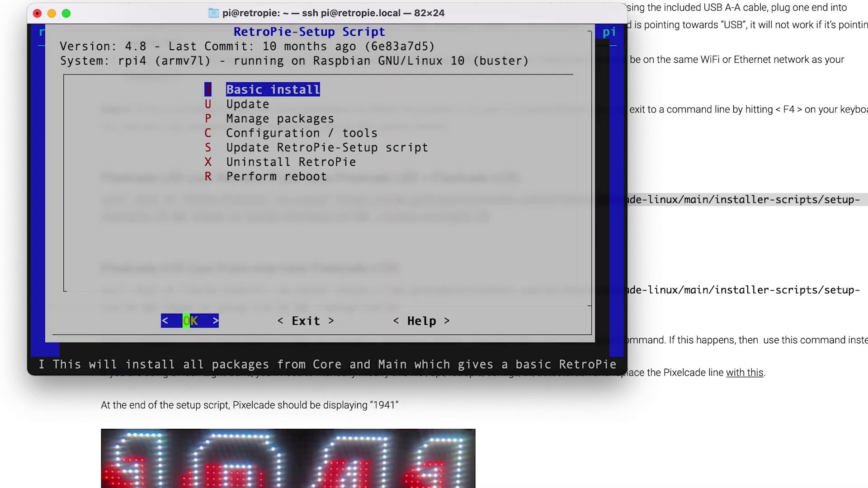
Step: Run Update in RetroPie-Setup, confirming installed-package and OS package updates
key(Down)
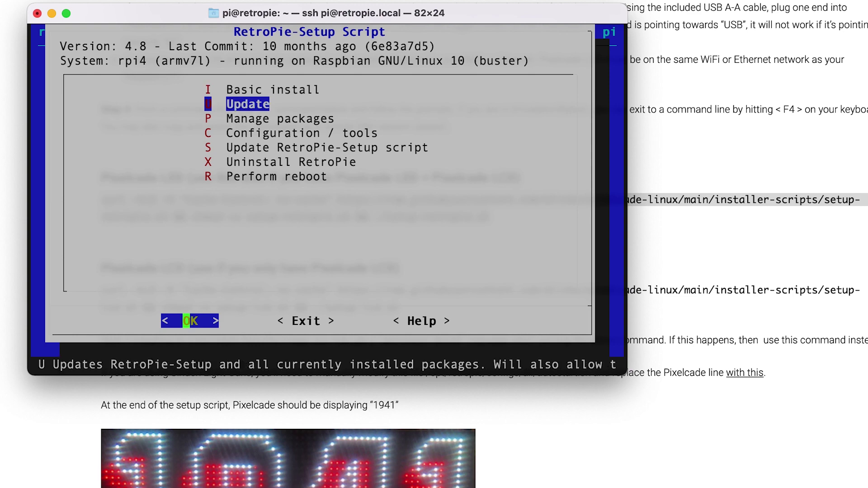
key(Return)
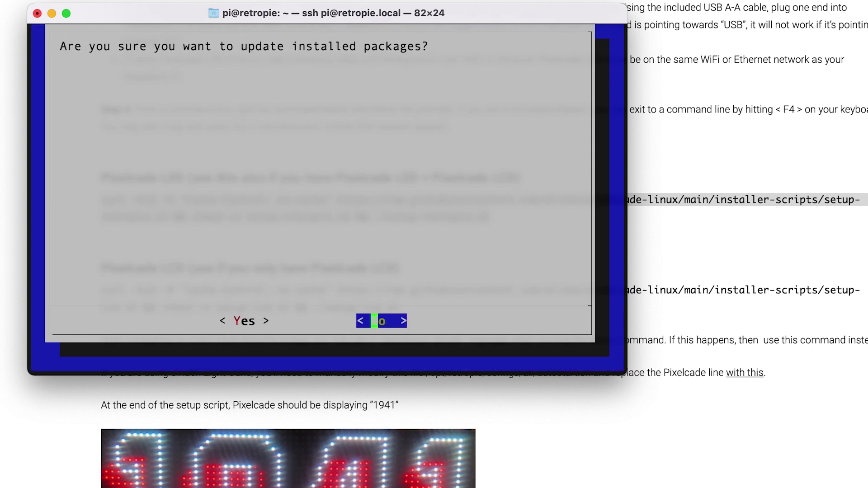
key(Left)
key(Return)
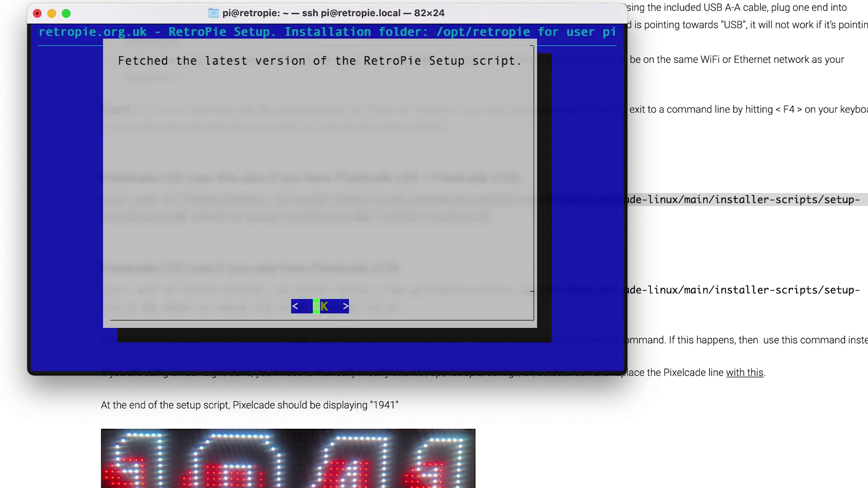
key(Return)
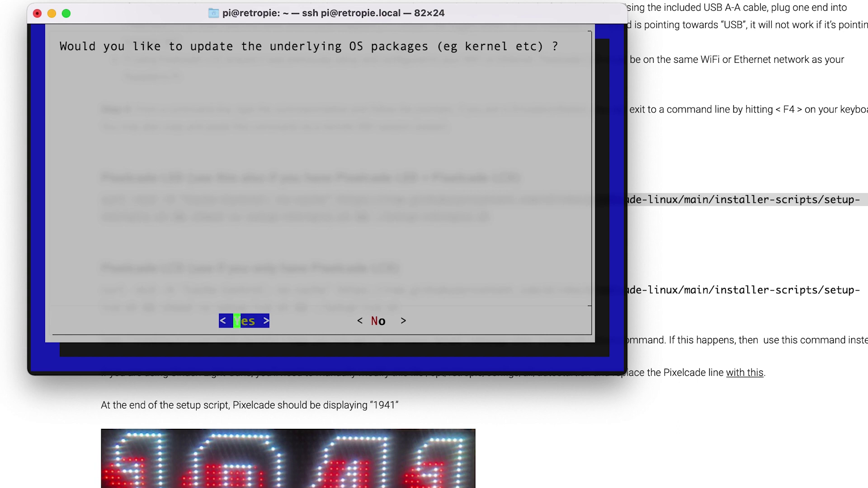
key(Return)
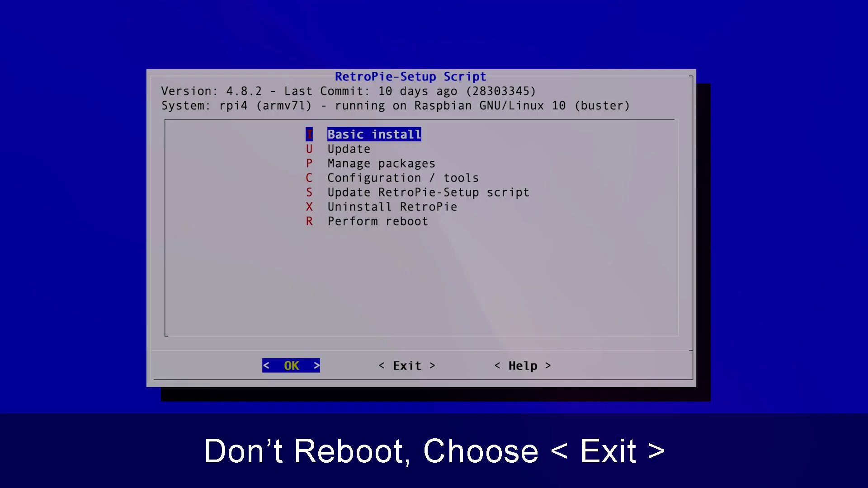
Step: Exit RetroPie-Setup without rebooting and answer n to unpairing the existing Pixelcade LCD
key(Down)
key(Down)
key(Down)
key(Down)
key(Down)
key(Down)
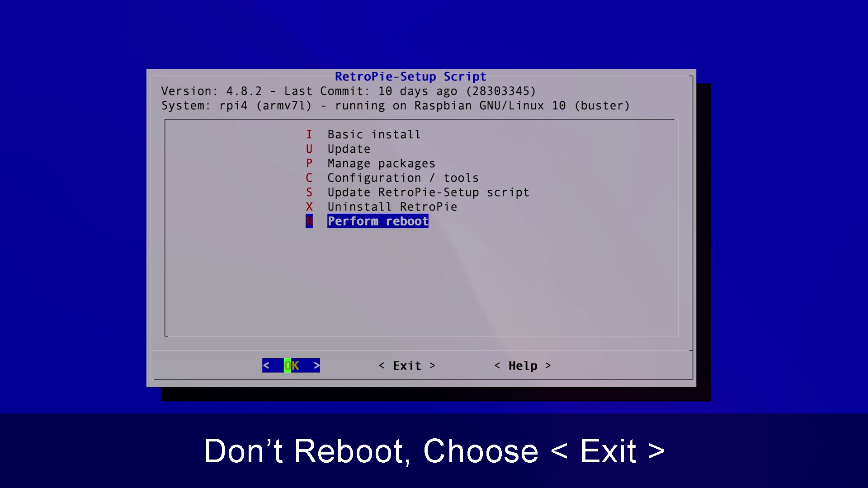
key(Right)
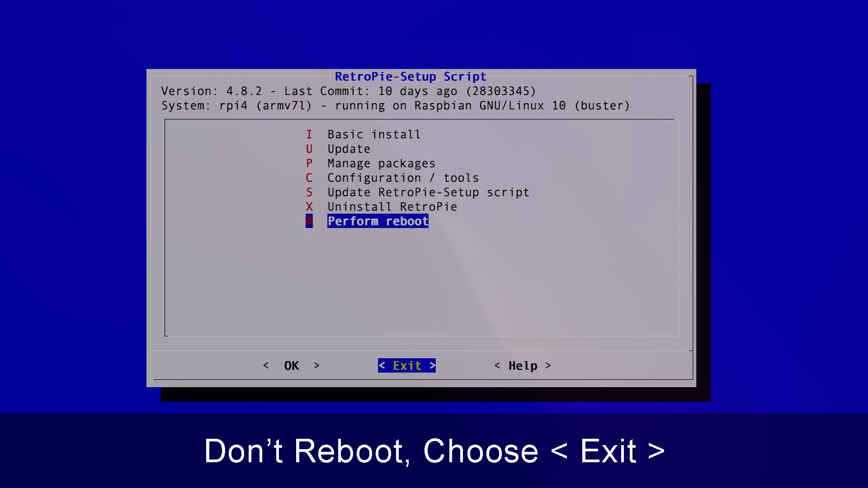
key(Left)
key(Right)
key(Return)
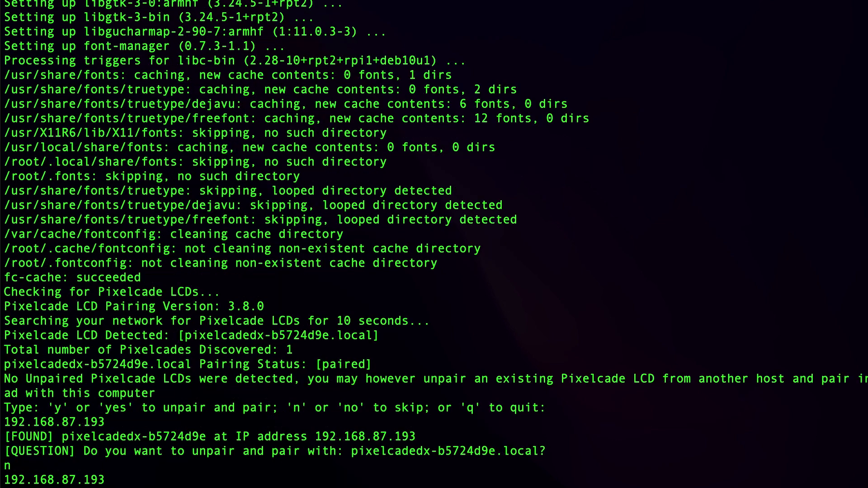
text(n)
key(Return)
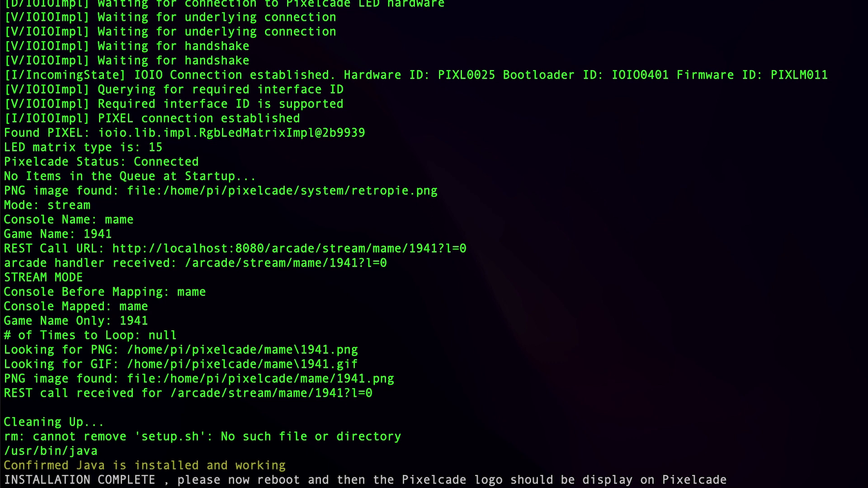
Step: Answer y to confirm the 1941 game logo is showing on the Pixelcade
text(y)
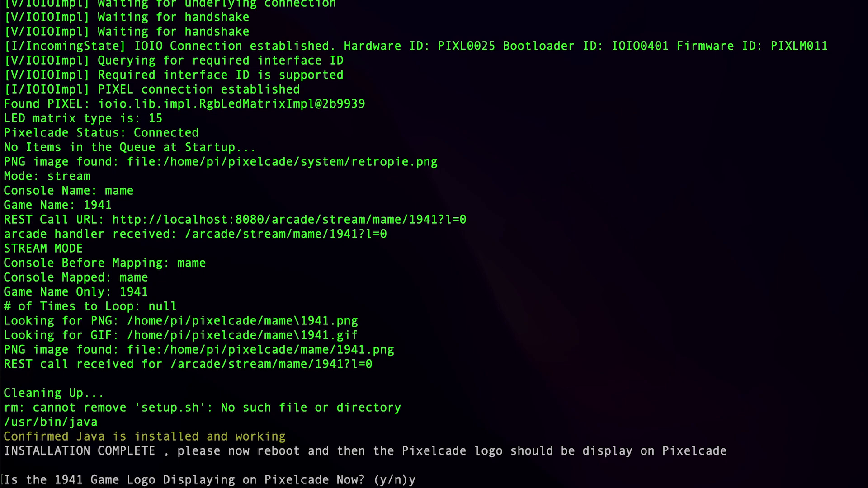